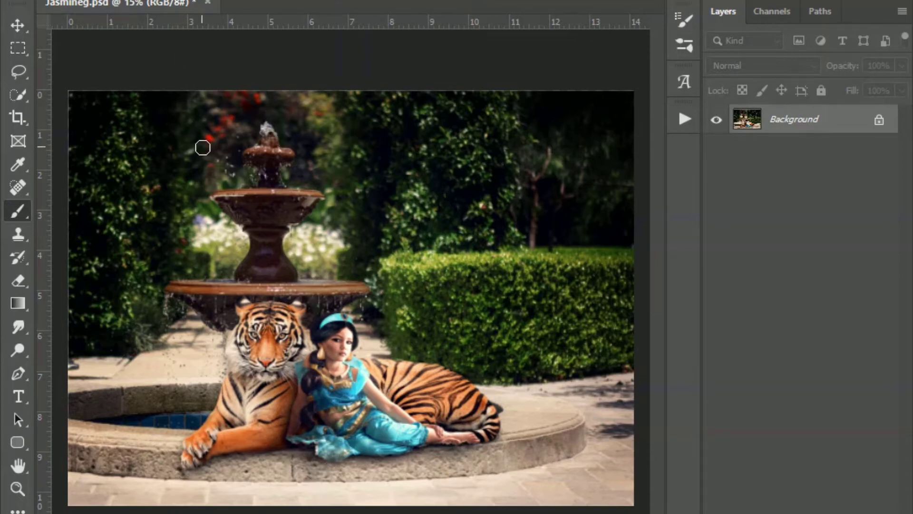
Start Place Embedded and browse the overlays folder for the leaf-frame image 092
key(alt+f)
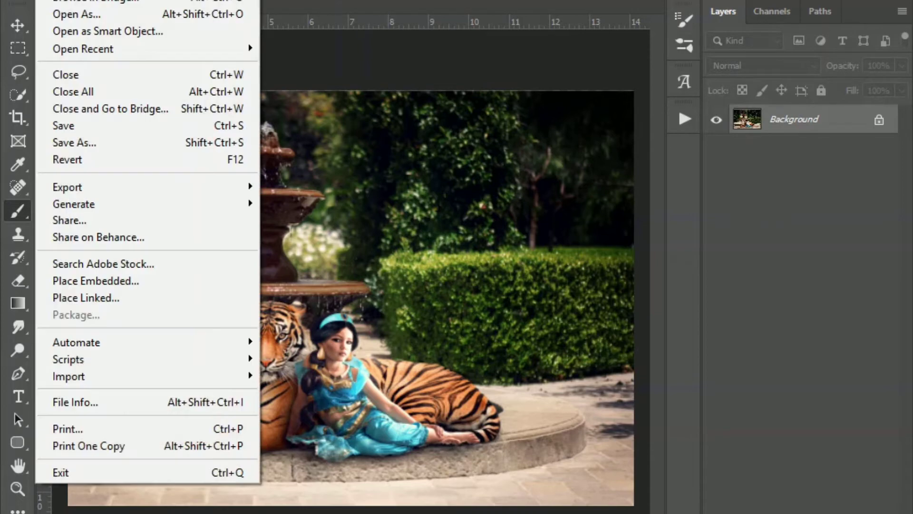
click(107, 281)
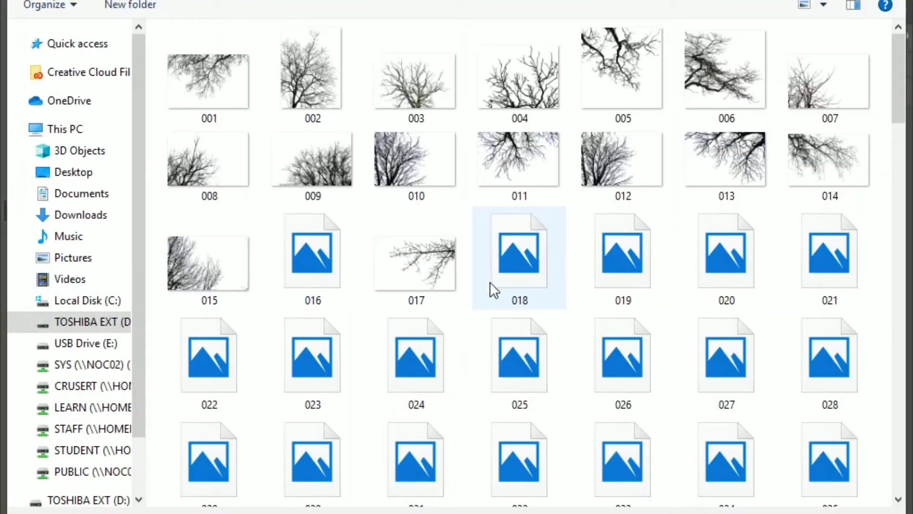
scroll(490, 286, down, 15)
scroll(490, 291, up, 2)
scroll(490, 287, up, 15)
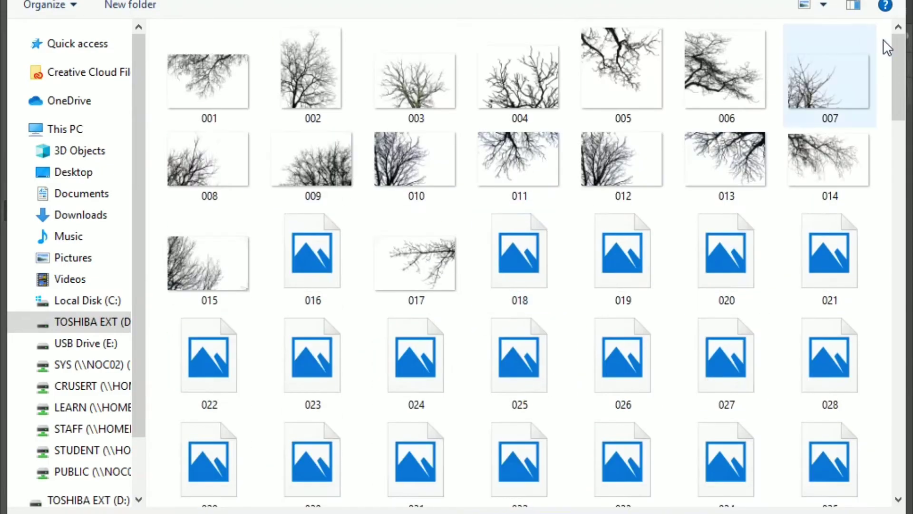
drag(897, 76, 893, 480)
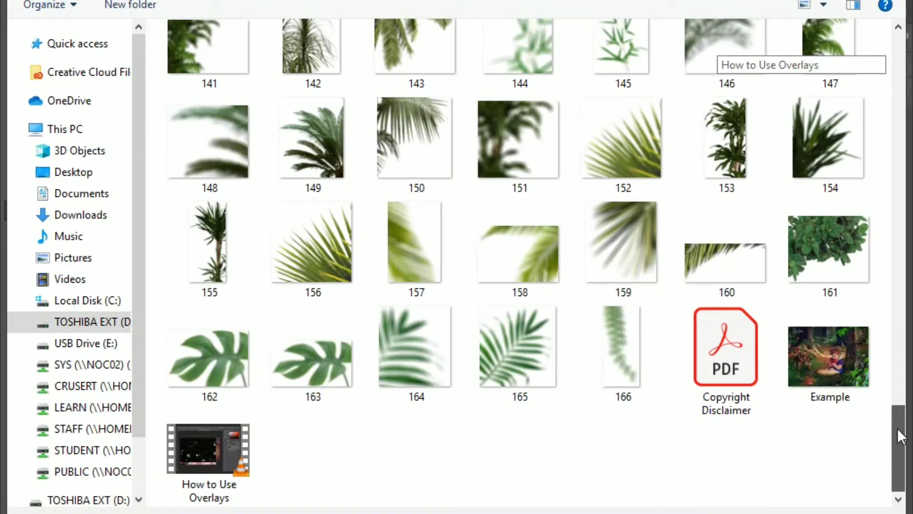
drag(897, 428, 862, 35)
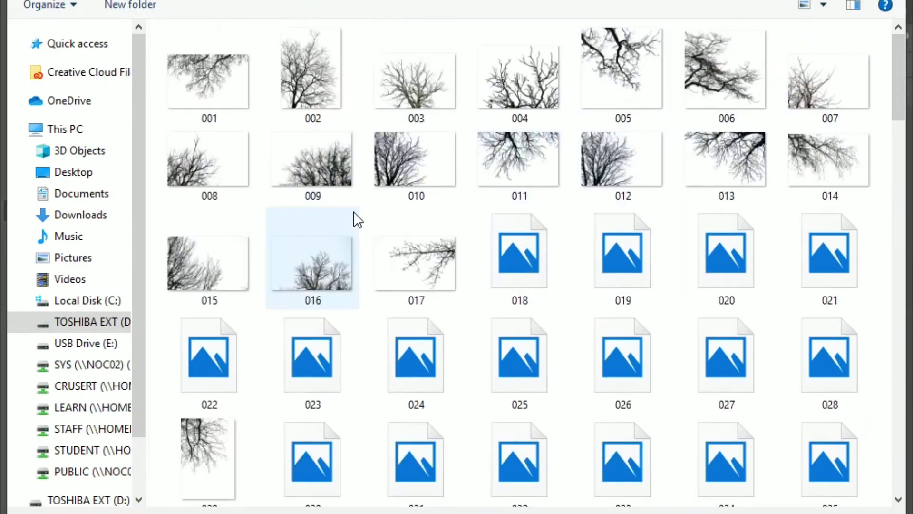
scroll(355, 218, down, 10)
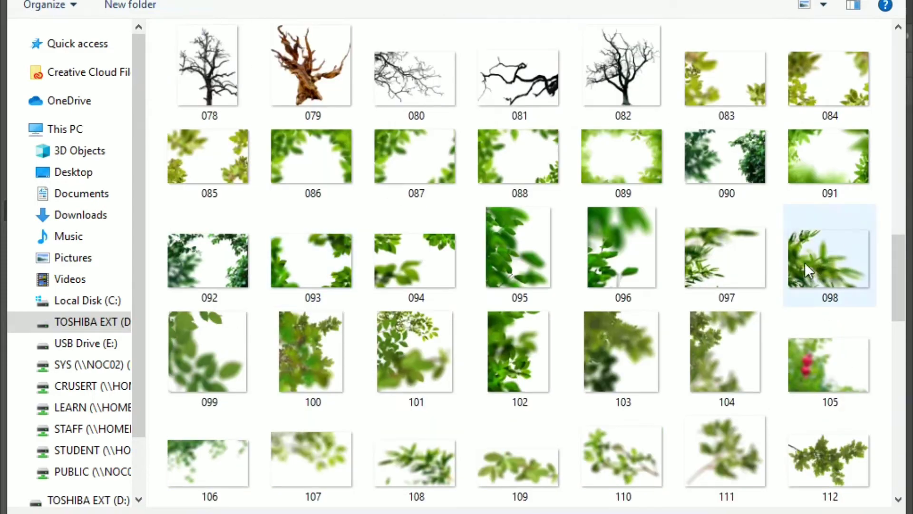
scroll(732, 266, down, 5)
scroll(727, 275, down, 3)
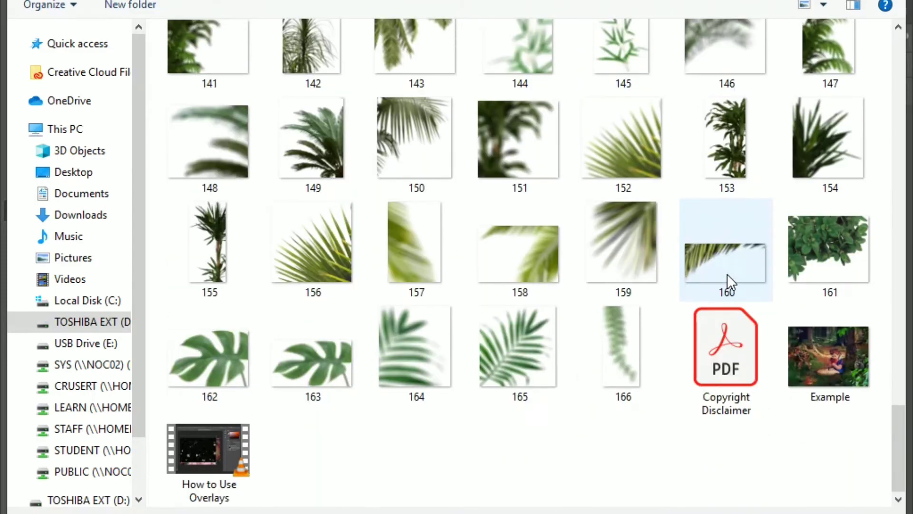
scroll(439, 303, up, 10)
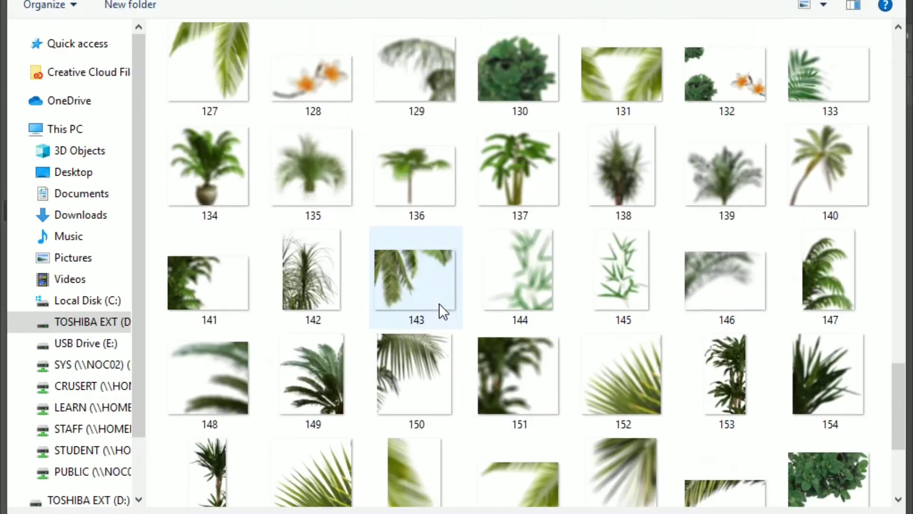
scroll(440, 304, down, 2)
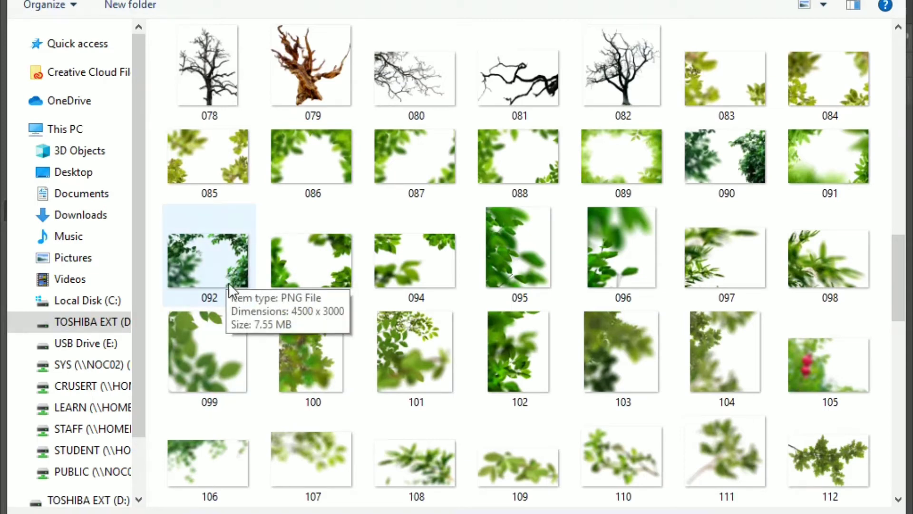
Place overlay 092, enlarge it beyond the canvas and shift it left and down
click(221, 263)
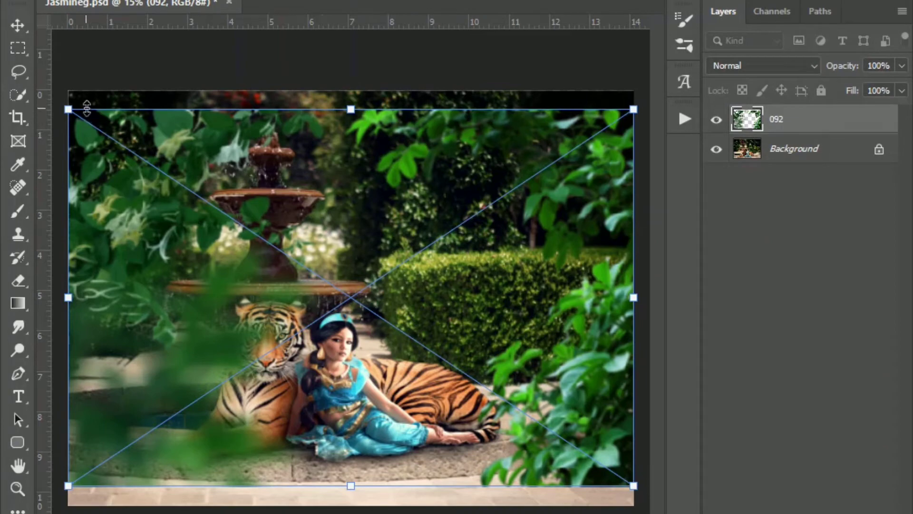
drag(68, 109, 17, 48)
drag(580, 301, 538, 285)
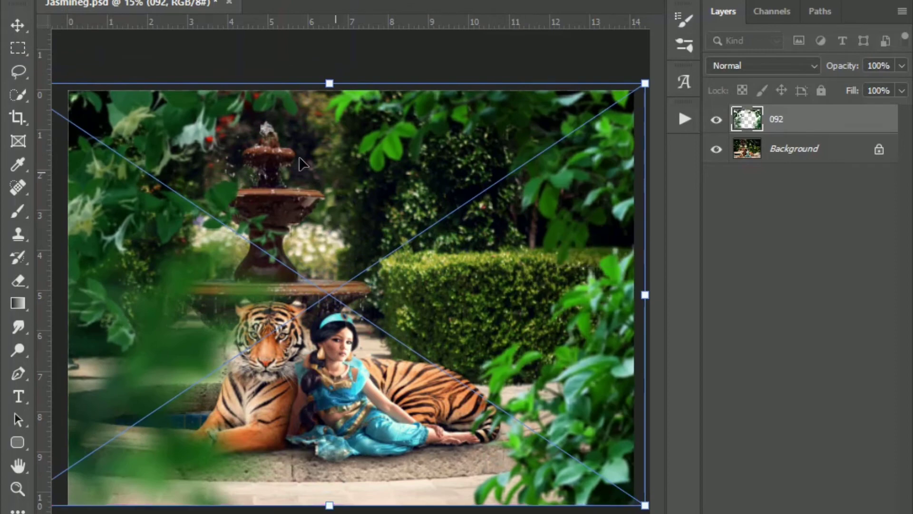
drag(337, 83, 338, 39)
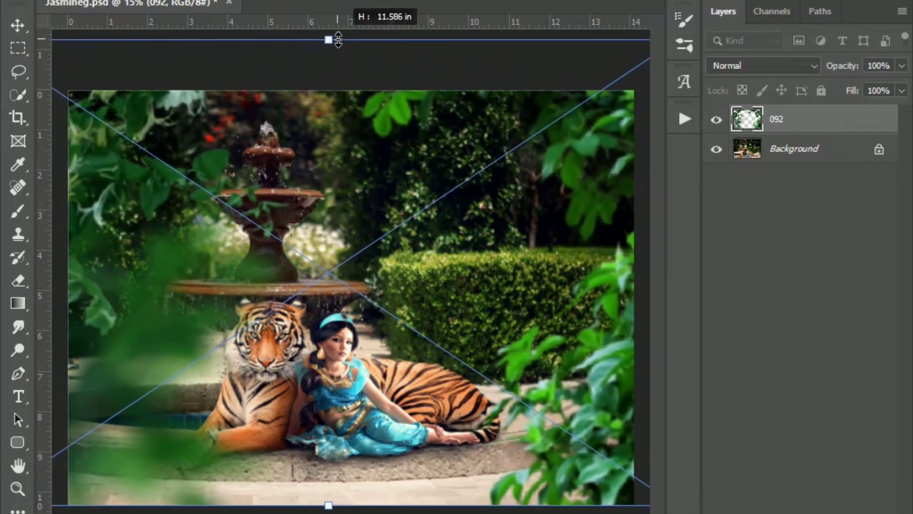
drag(339, 39, 338, 39)
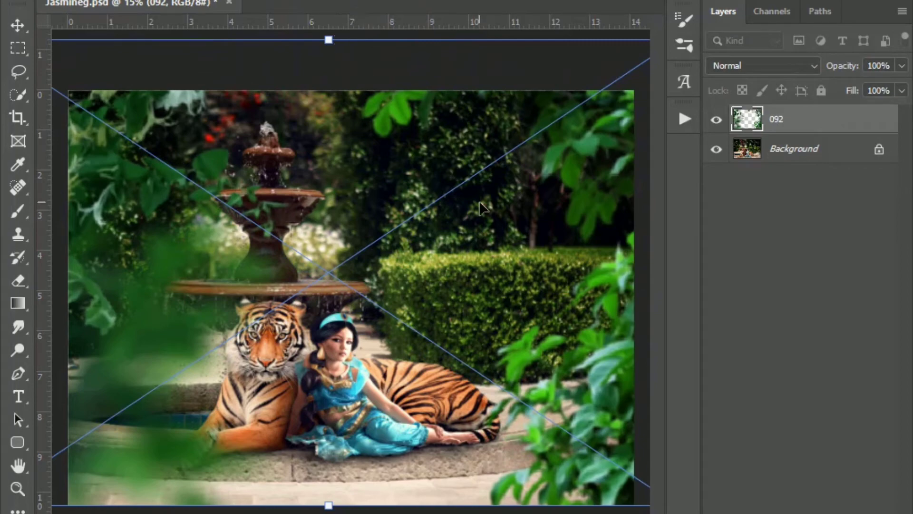
drag(480, 296, 436, 311)
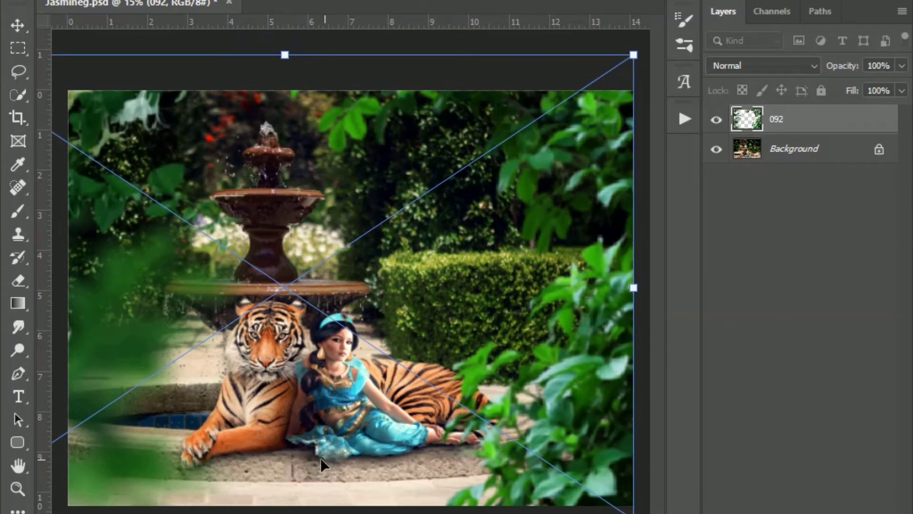
Widen overlay 092 to the right and nudge it into its final framing position
drag(633, 287, 717, 285)
drag(413, 278, 353, 274)
drag(621, 281, 743, 280)
drag(513, 296, 473, 342)
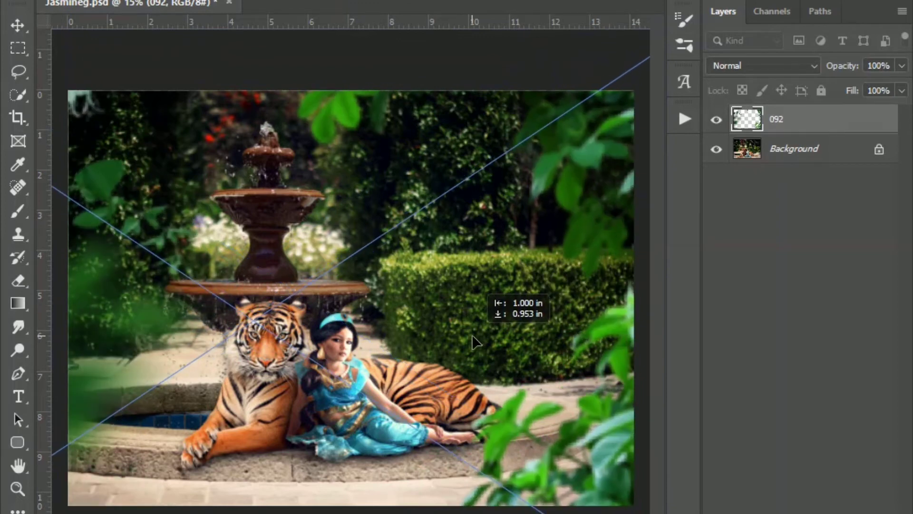
drag(473, 337, 484, 380)
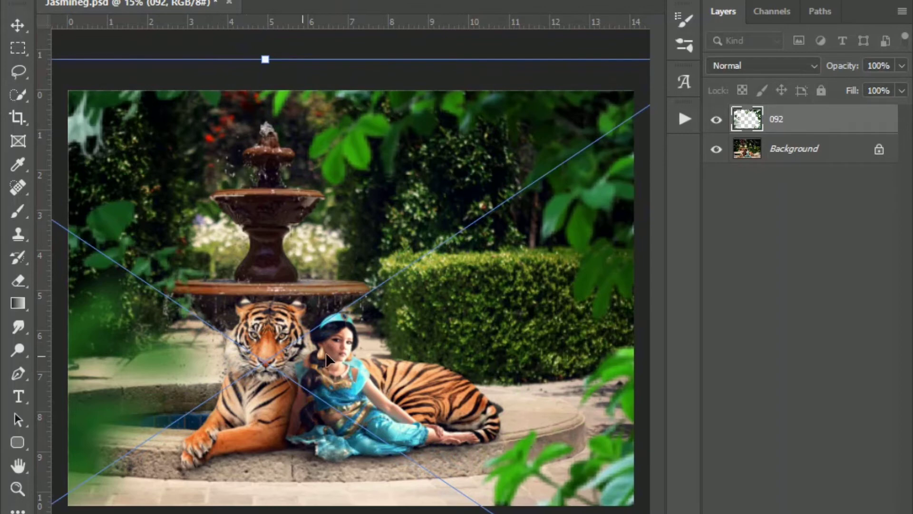
Commit overlay 092 and paint out its leaves around the tiger's head with a large brush
key(Return)
key(b)
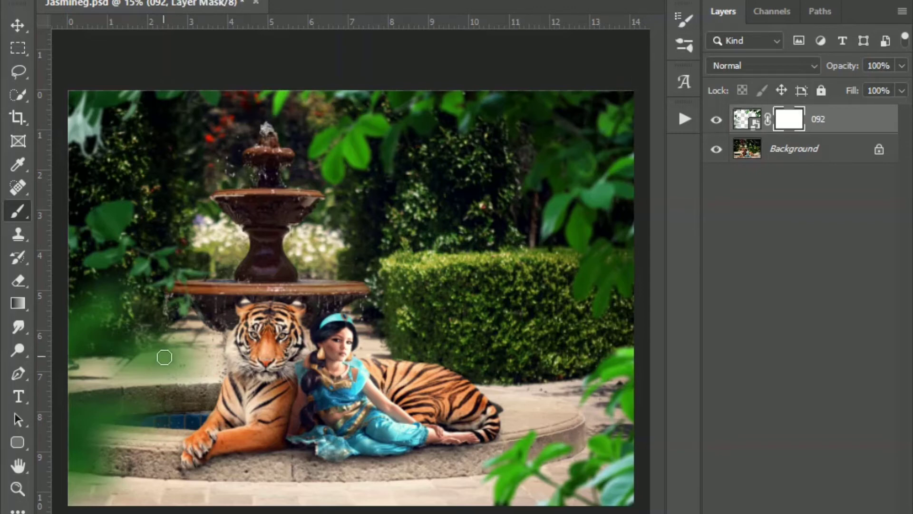
key(bracketright)
key(bracketright)
key(bracketright)
key(bracketright)
click(233, 359)
mouse_move(227, 378)
mouse_down()
mouse_move(252, 309)
mouse_move(187, 378)
mouse_move(217, 304)
mouse_move(252, 398)
mouse_move(198, 440)
mouse_move(179, 480)
mouse_up()
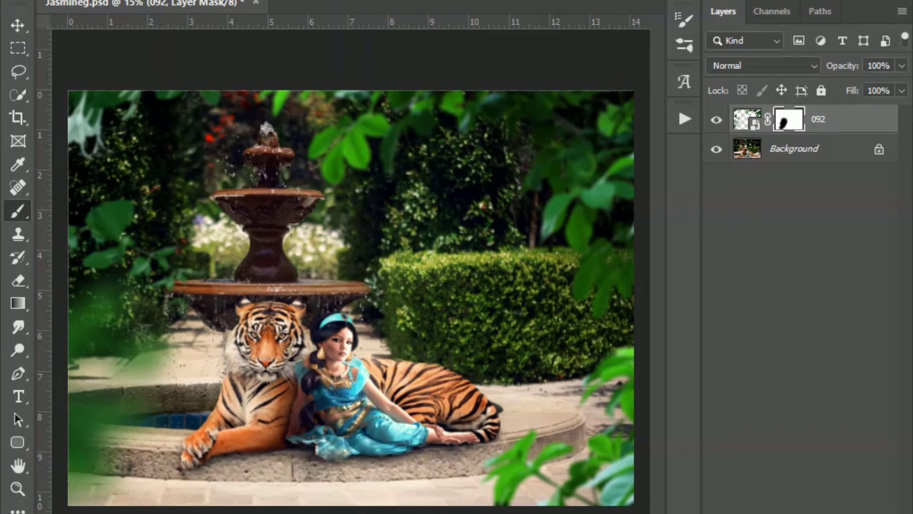
click(48, 1)
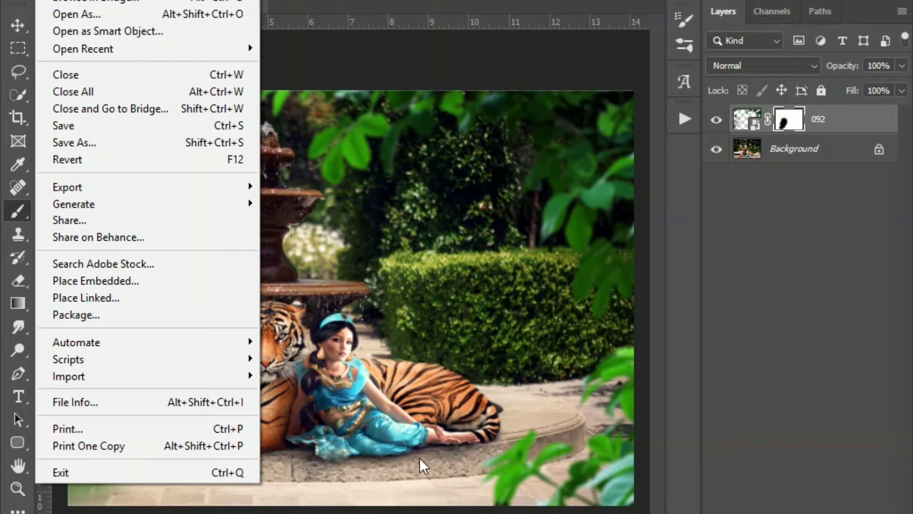
Place leaf overlay 090 from the overlays folder as a new layer above 092
click(91, 282)
scroll(507, 309, down, 20)
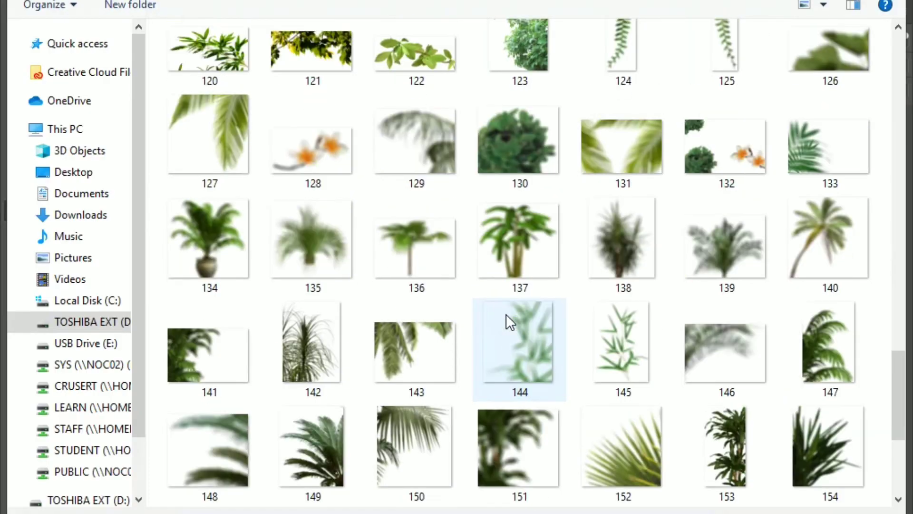
scroll(506, 314, up, 5)
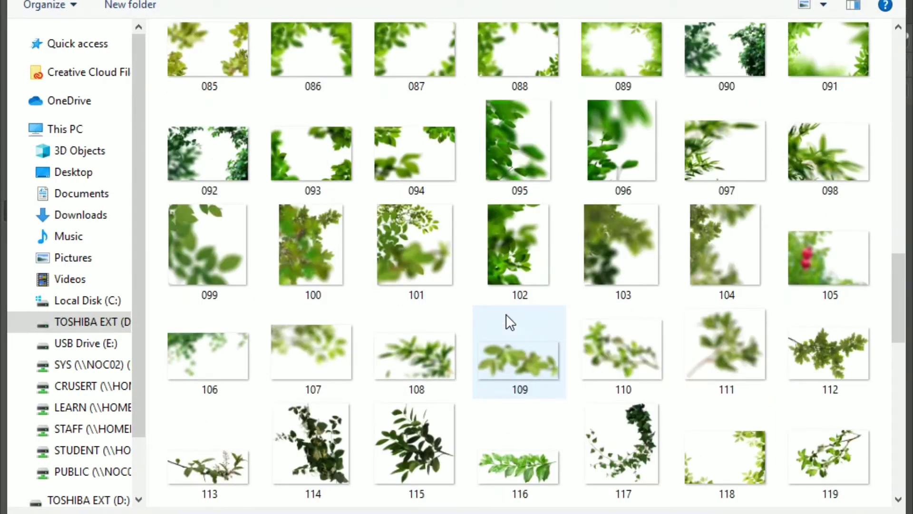
mouse_move(498, 316)
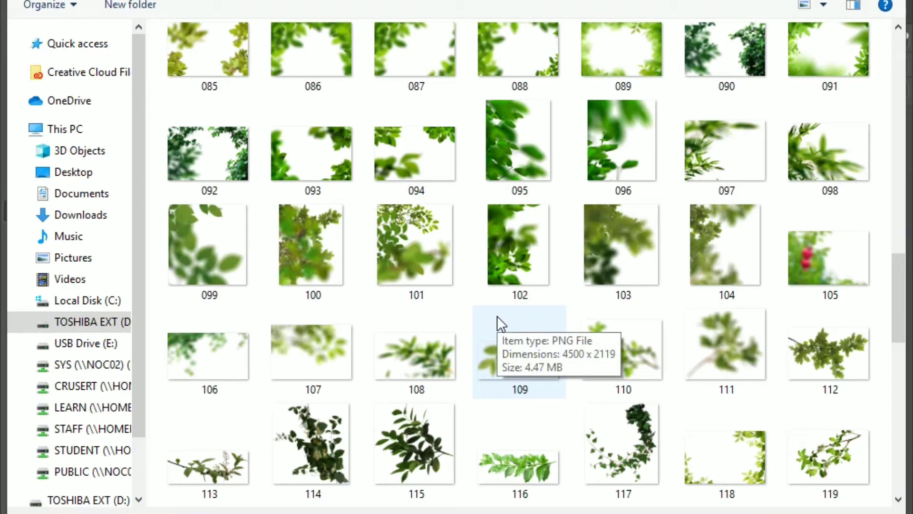
scroll(497, 316, up, 3)
scroll(497, 315, down, 2)
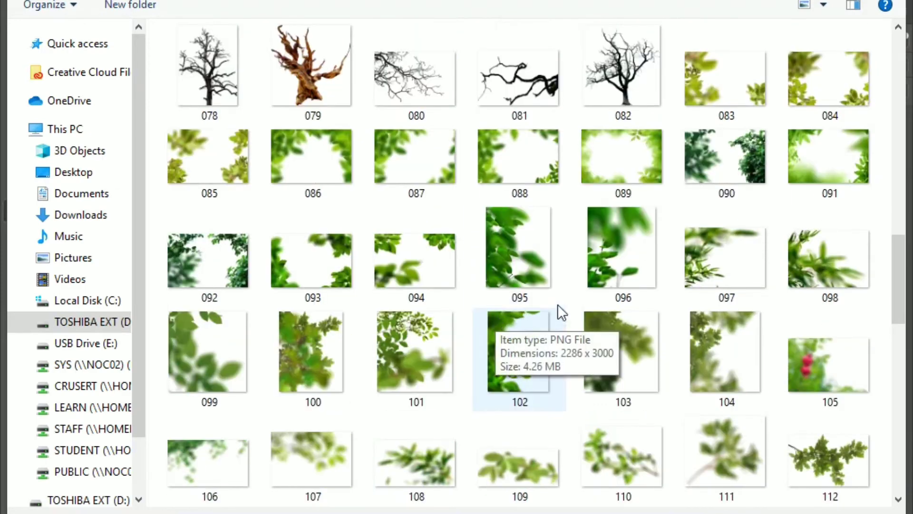
mouse_move(201, 275)
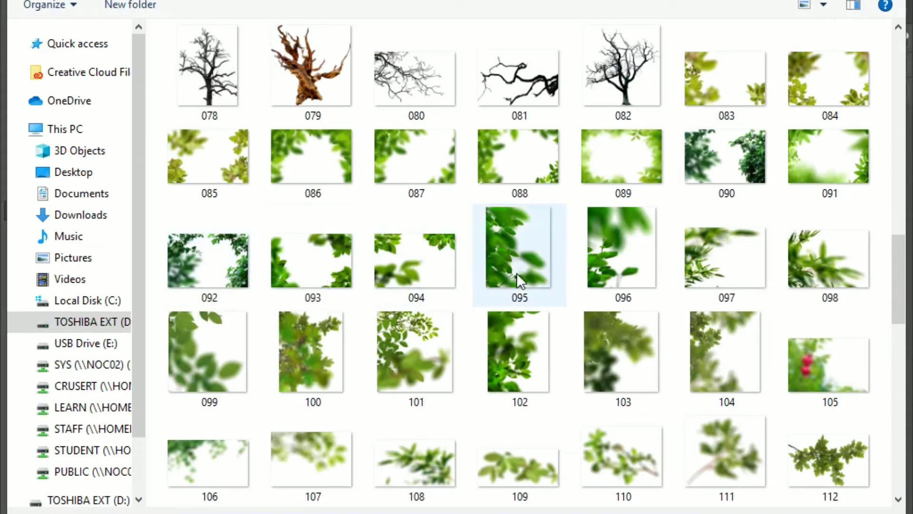
click(710, 162)
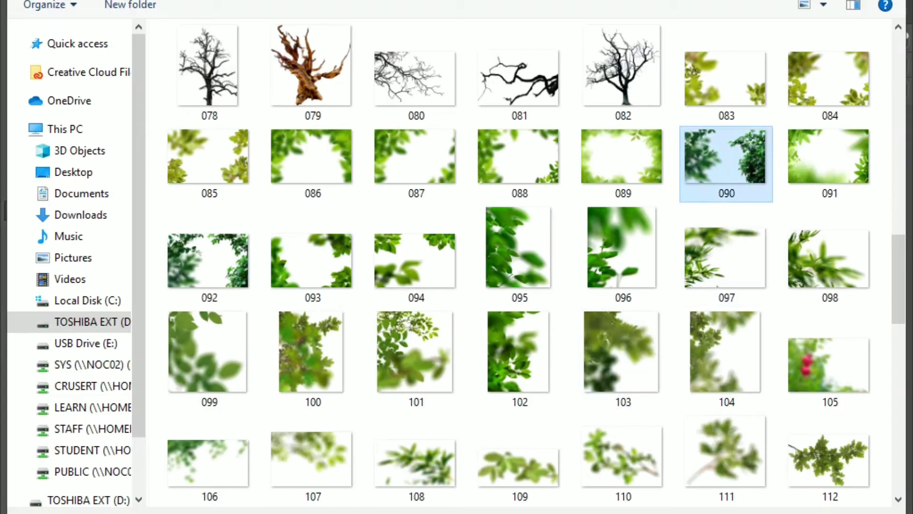
mouse_move(305, 264)
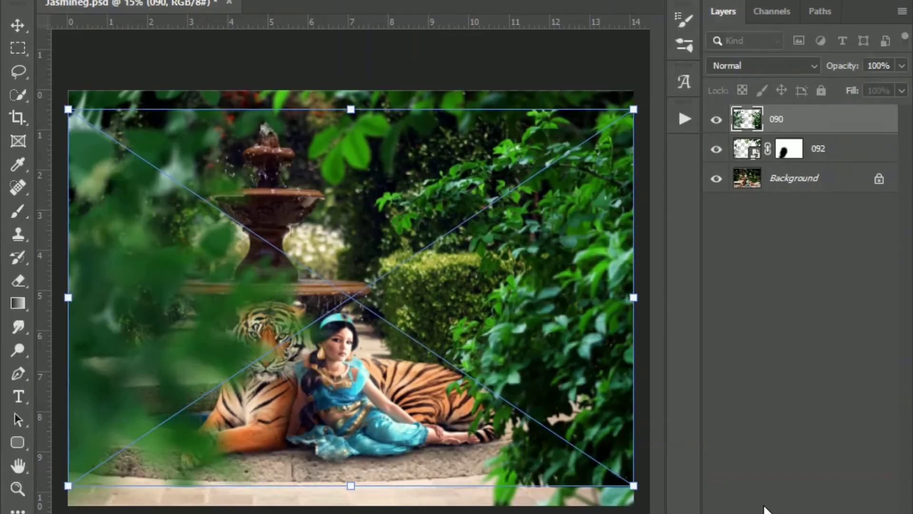
Rotate overlay 090 about 101°, enlarge it and move it down-left toward the bottom edge
drag(547, 86, 535, 223)
drag(529, 272, 325, 486)
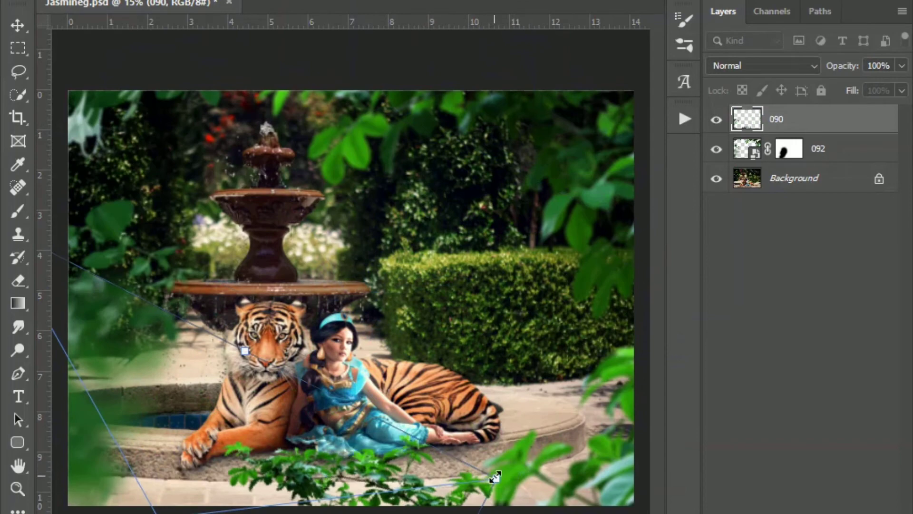
drag(495, 473, 790, 239)
drag(485, 417, 267, 471)
drag(513, 452, 711, 281)
drag(481, 305, 454, 421)
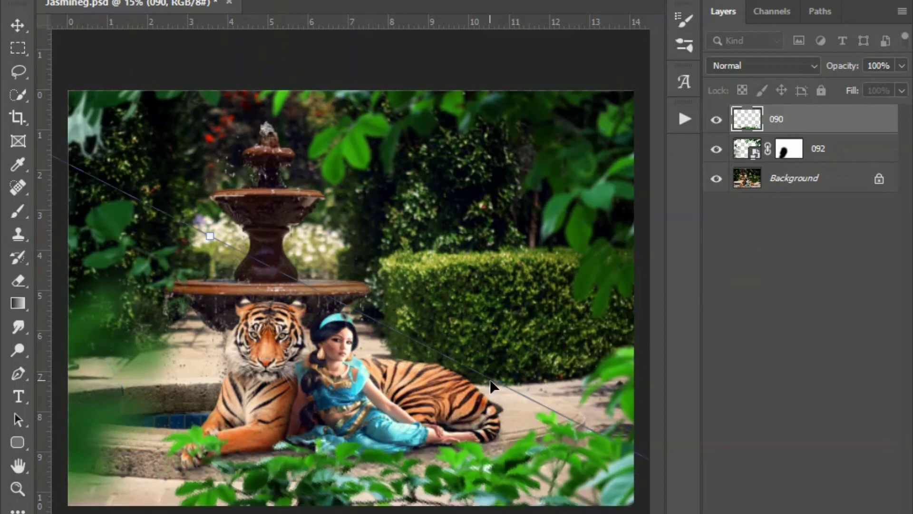
drag(490, 381, 435, 442)
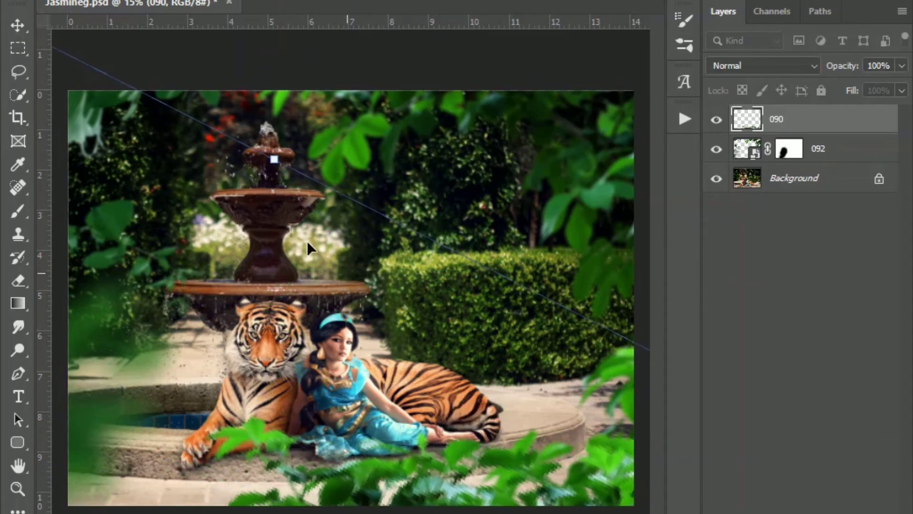
Fine-tune the 090 foliage's height and position so it runs along the bottom edge
drag(367, 205, 371, 204)
drag(547, 428, 583, 407)
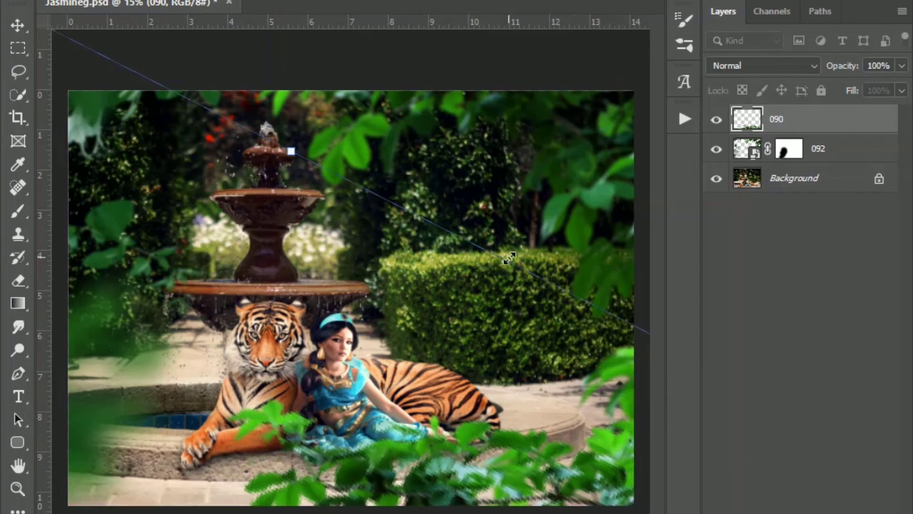
drag(508, 259, 477, 333)
drag(478, 364, 481, 379)
drag(476, 283, 450, 366)
drag(442, 421, 456, 392)
drag(452, 289, 413, 380)
drag(433, 460, 496, 399)
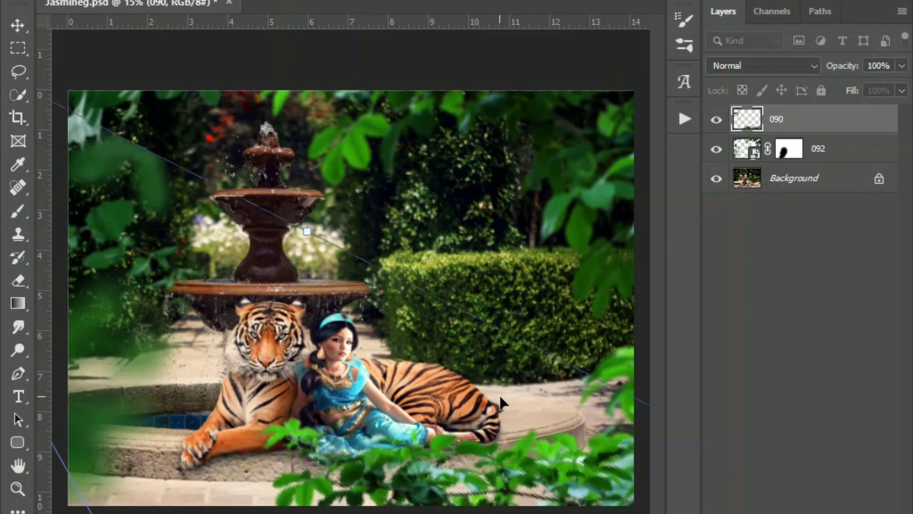
Commit 090, add a layer mask and paint out the foliage along the top and right
key(Return)
key(b)
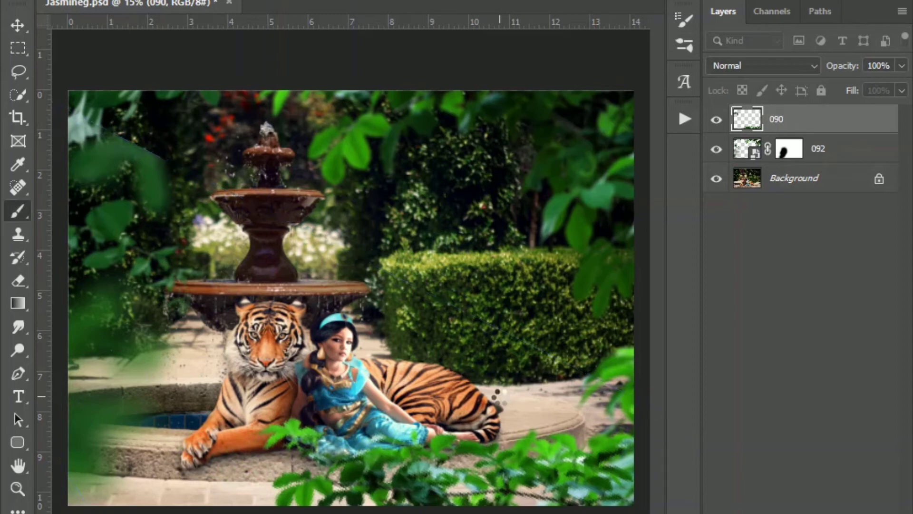
key(ctrl+shift+m)
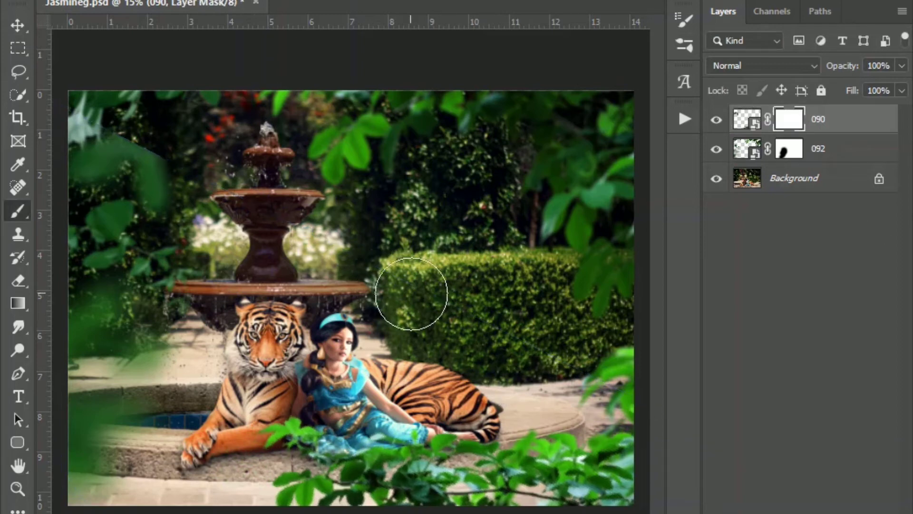
mouse_move(247, 125)
mouse_down()
mouse_move(75, 421)
mouse_move(79, 485)
mouse_move(142, 265)
mouse_move(92, 73)
mouse_move(92, 326)
mouse_move(71, 497)
mouse_up()
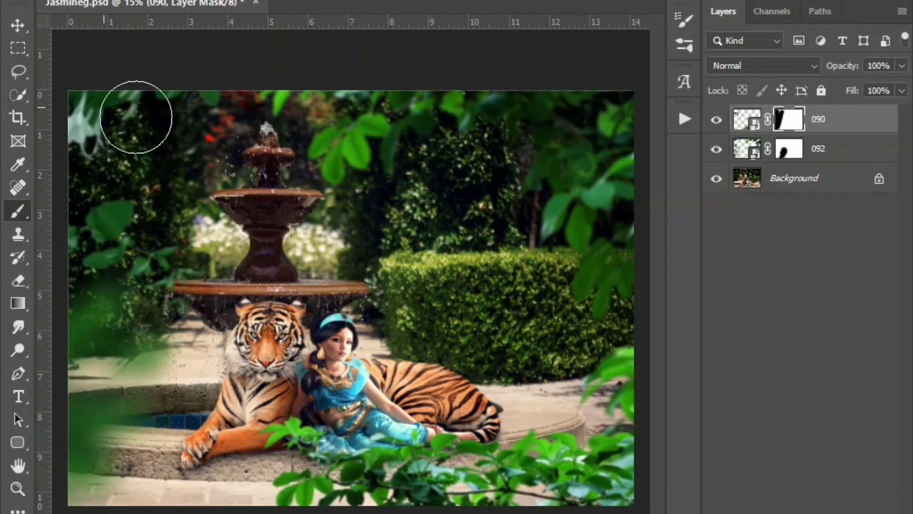
mouse_move(600, 95)
mouse_down()
mouse_move(621, 261)
mouse_move(641, 289)
mouse_up()
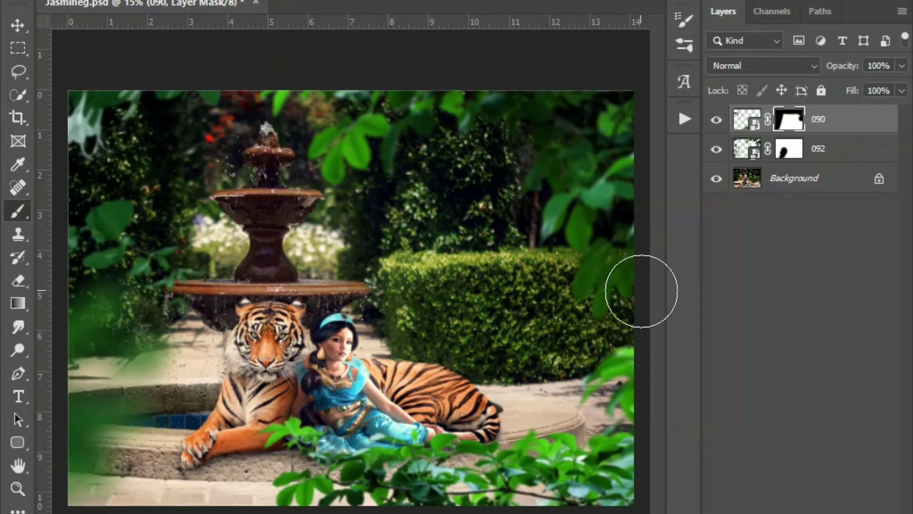
Toggle the foreground leaves' visibility several times to check the masking
click(720, 125)
click(721, 126)
click(717, 120)
click(717, 120)
click(720, 125)
click(720, 125)
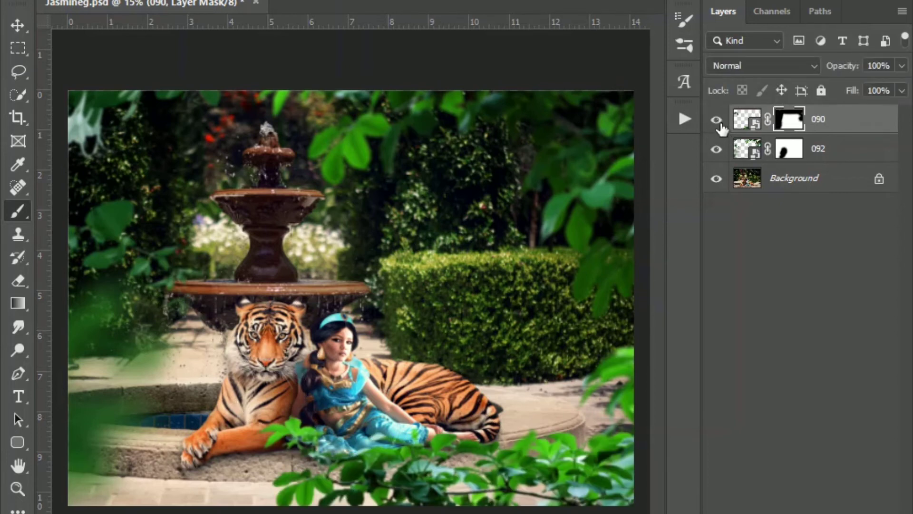
click(717, 120)
click(717, 120)
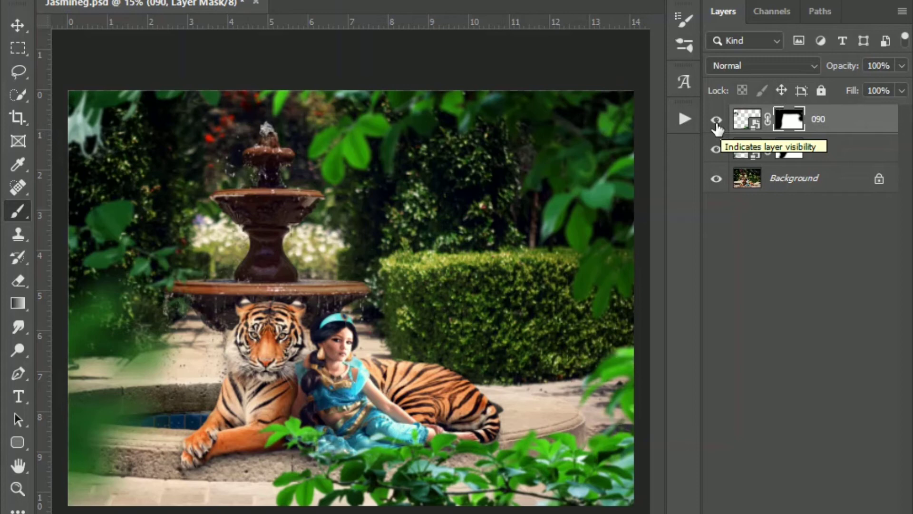
Duplicate the foliage layer 090 as '090 copy'
click(740, 122)
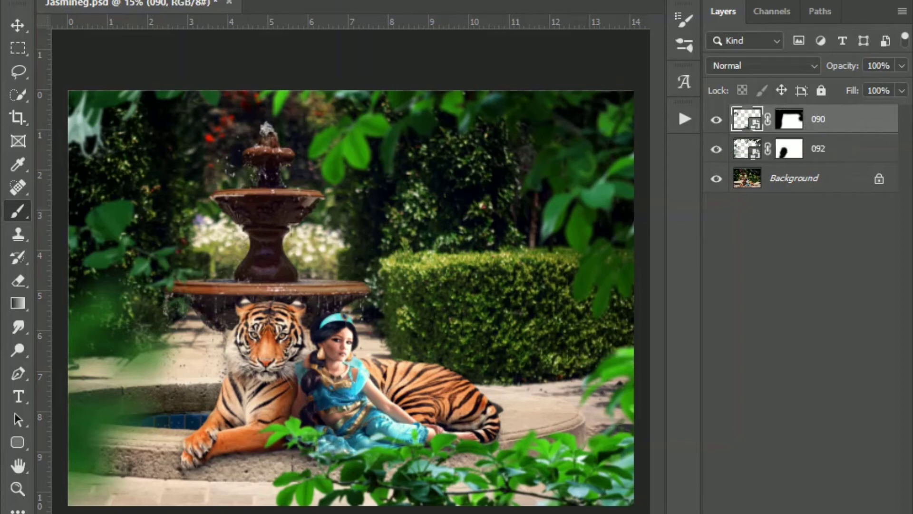
right_click(852, 131)
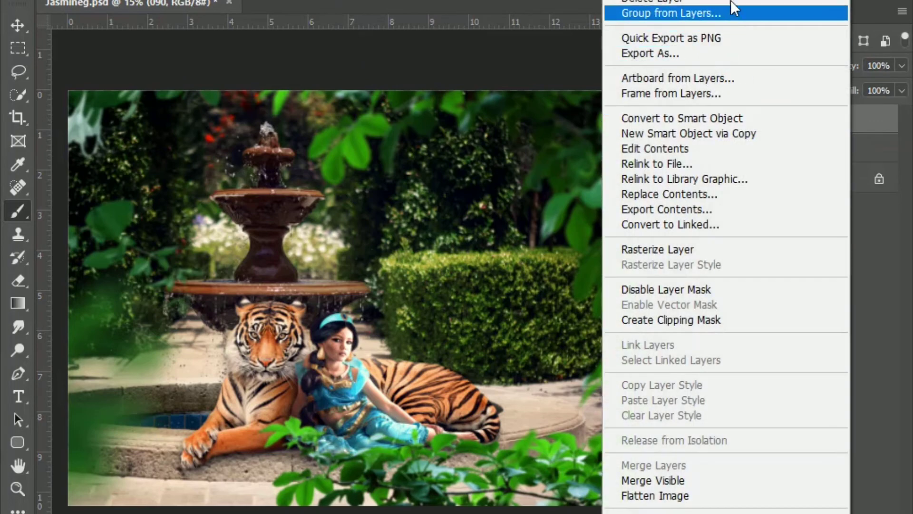
key(Escape)
click(603, 103)
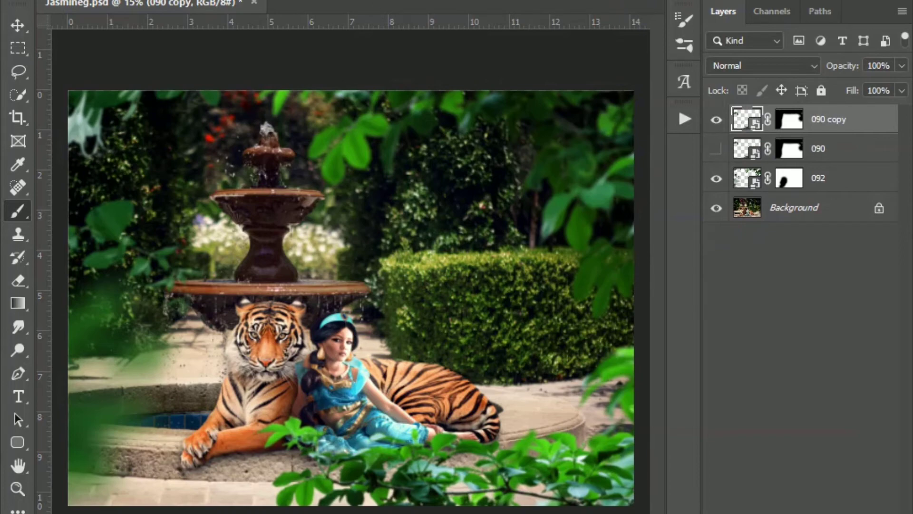
Liquify 090 copy, nudging the left leaves down with a size-1700 Forward Warp brush
click(261, 1)
click(289, 84)
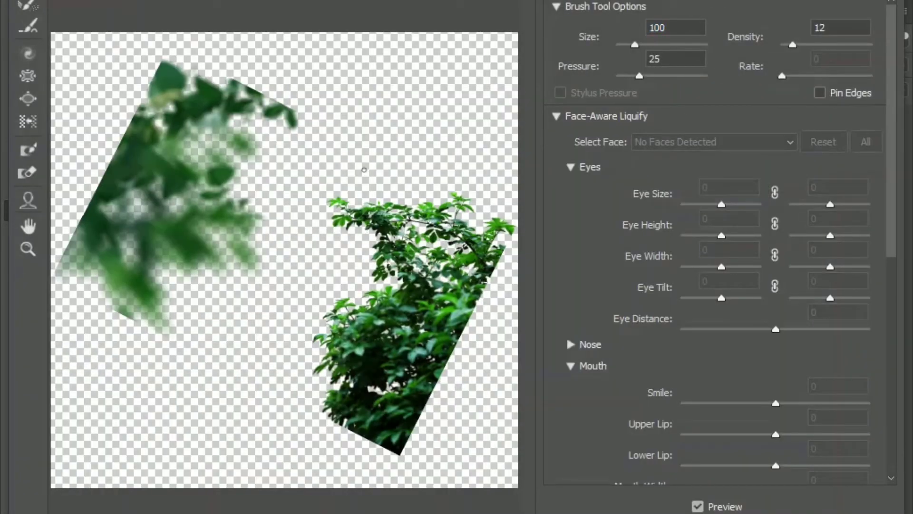
key(z)
click(359, 209)
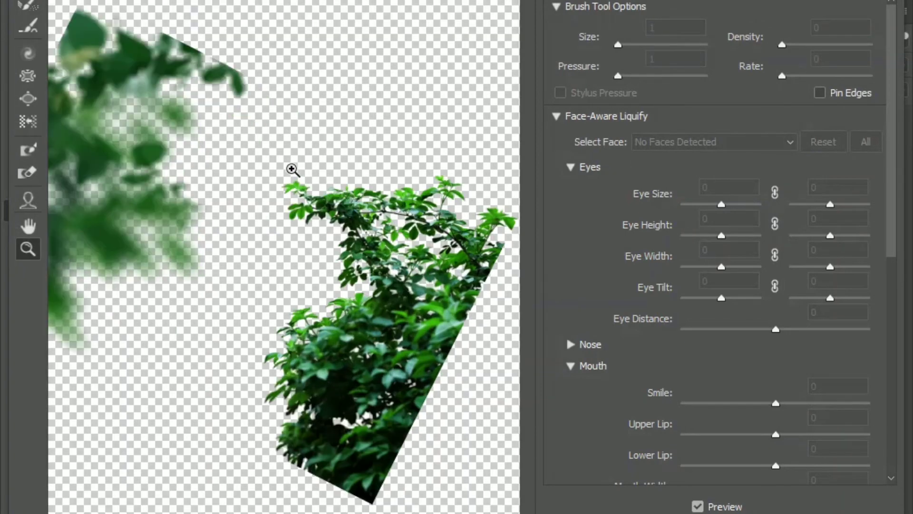
click(293, 169)
click(28, 6)
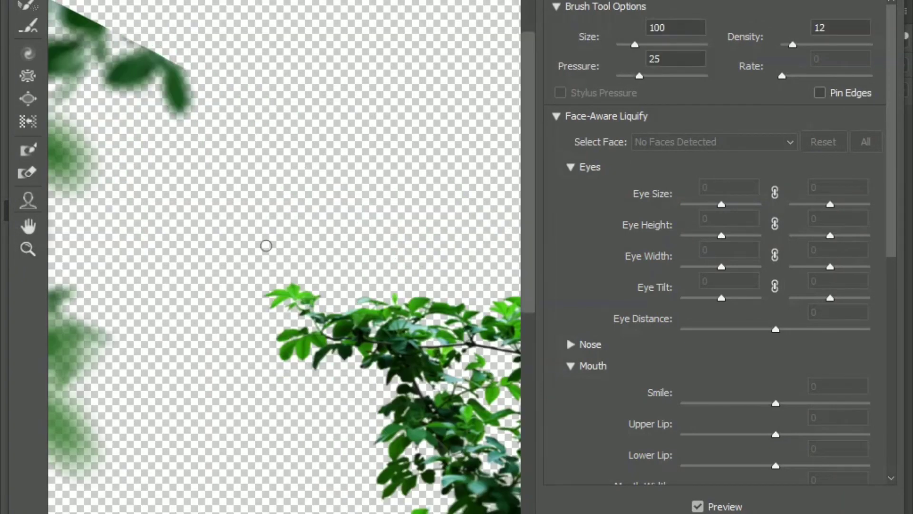
key(bracketright)
key(bracketright)
key(bracketright)
key(bracketright)
key(bracketright)
key(bracketright)
key(bracketright)
key(bracketright)
key(bracketright)
key(bracketright)
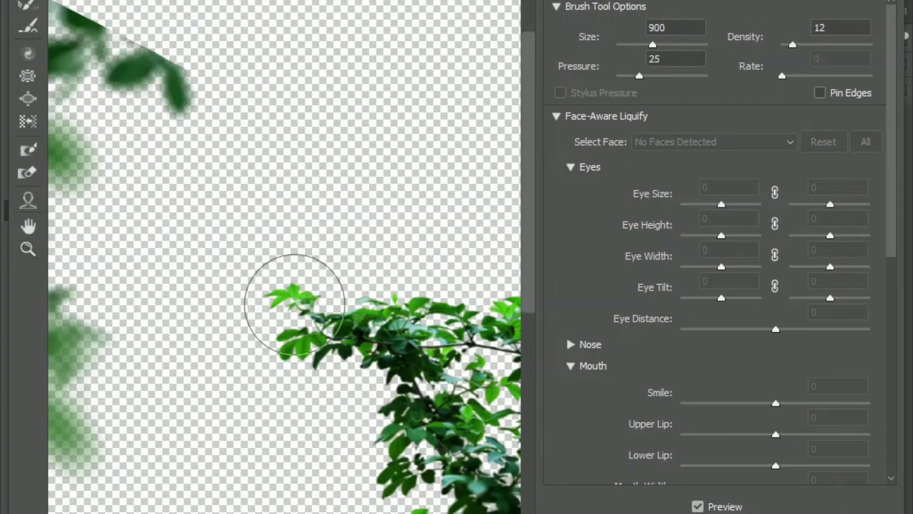
key(bracketright)
key(bracketright)
key(bracketright)
key(bracketright)
key(bracketright)
key(bracketright)
key(bracketright)
key(bracketright)
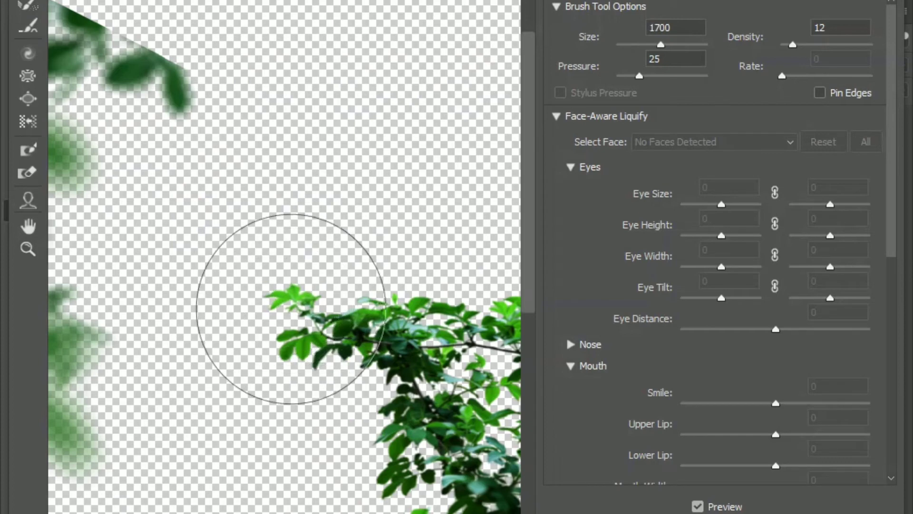
mouse_move(292, 323)
mouse_down()
mouse_move(279, 326)
mouse_move(282, 302)
mouse_move(290, 324)
mouse_up()
key(Return)
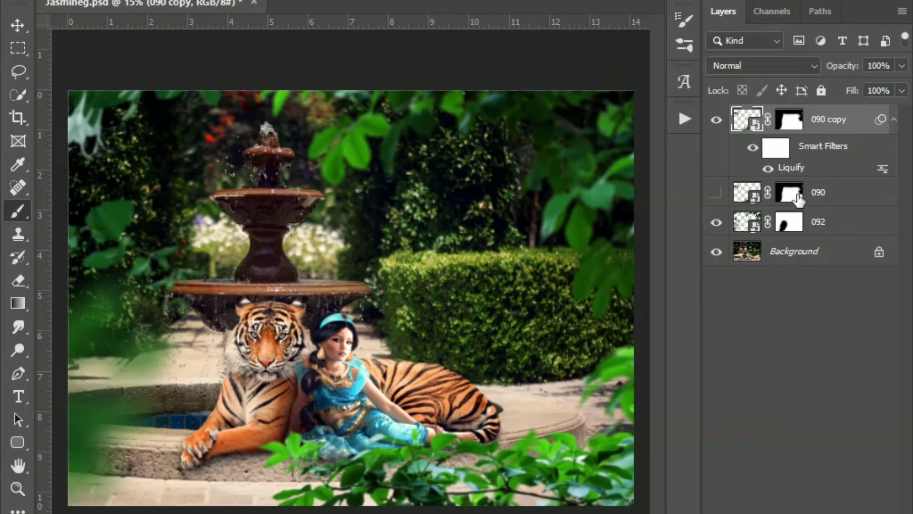
Delete the hidden original layer 090 and apply a 7.0-pixel Gaussian Blur to 090 copy
click(829, 195)
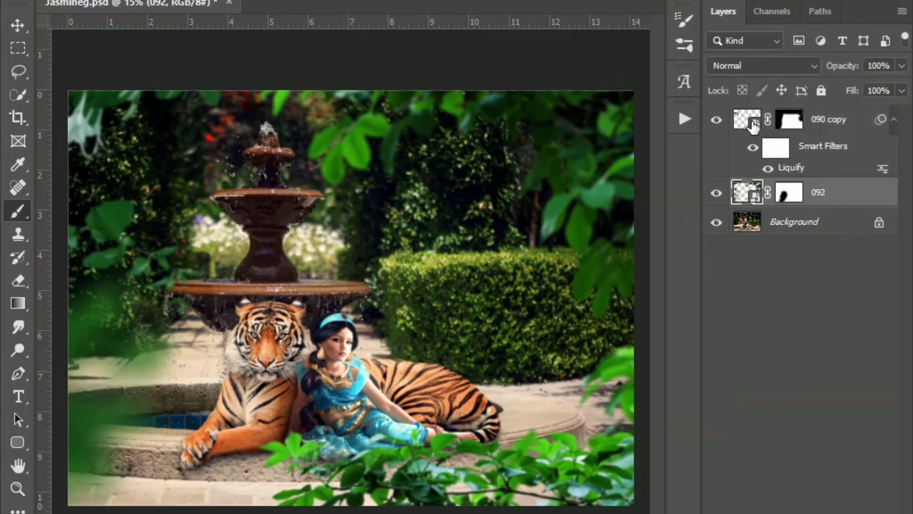
key(Delete)
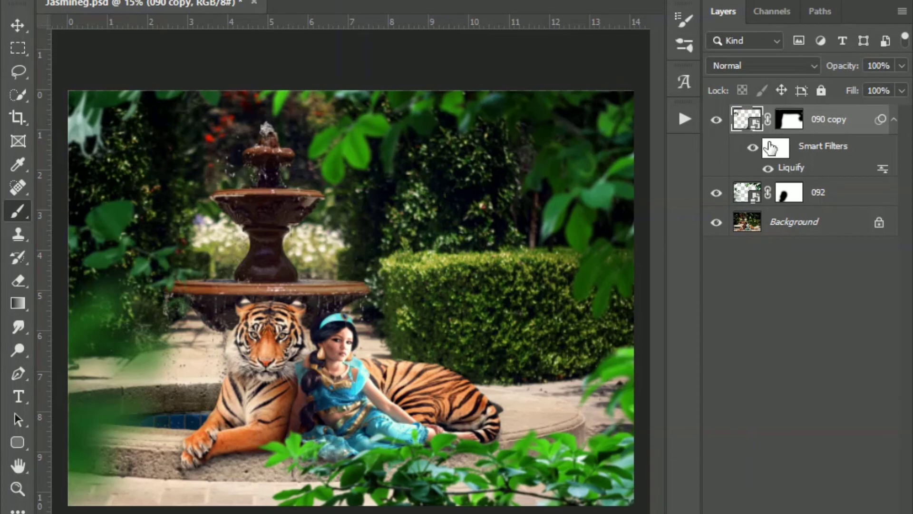
click(266, 0)
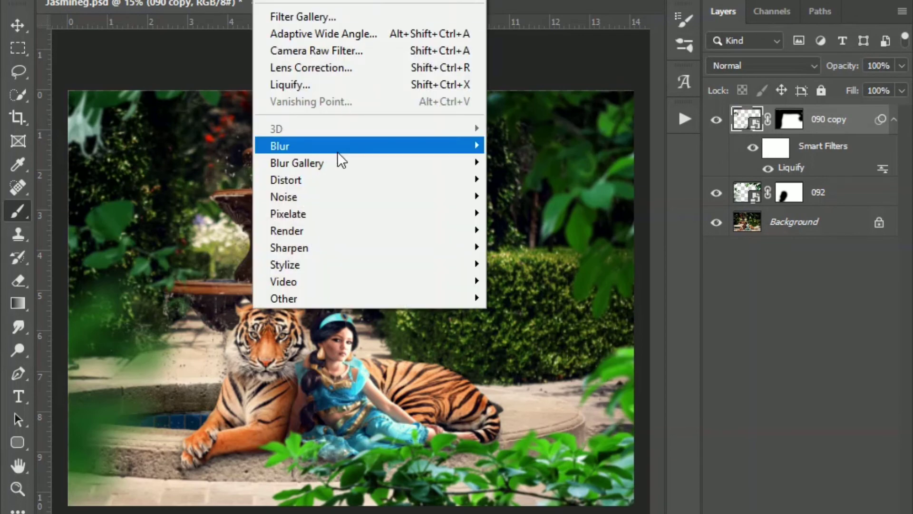
mouse_move(345, 150)
click(523, 213)
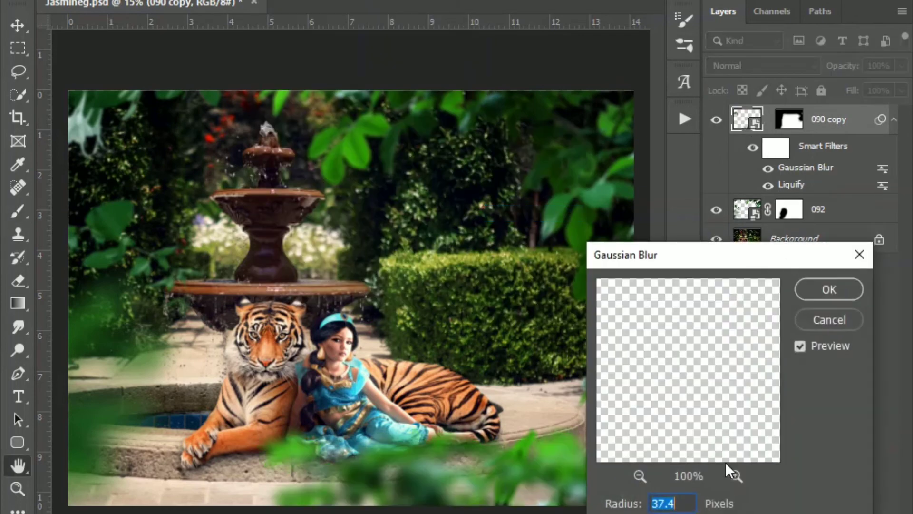
text(6.4)
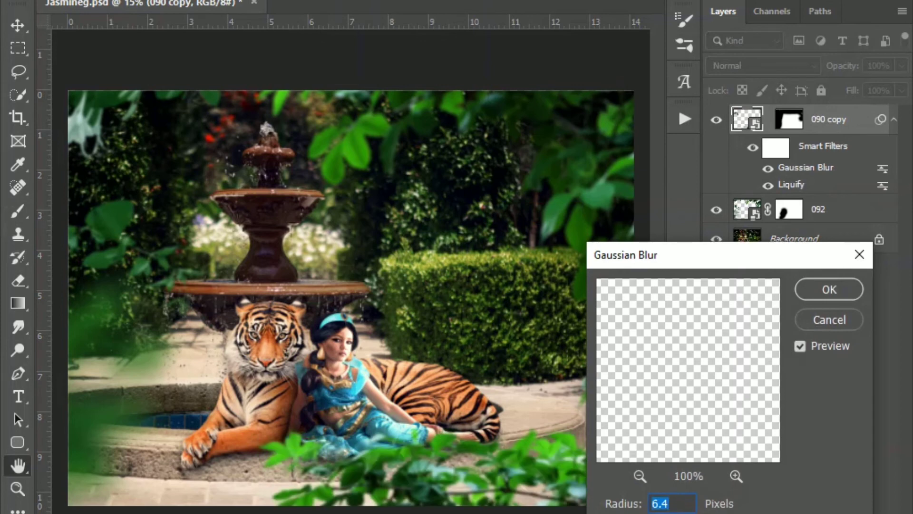
drag(653, 504, 668, 503)
drag(652, 503, 668, 503)
drag(685, 253, 712, 209)
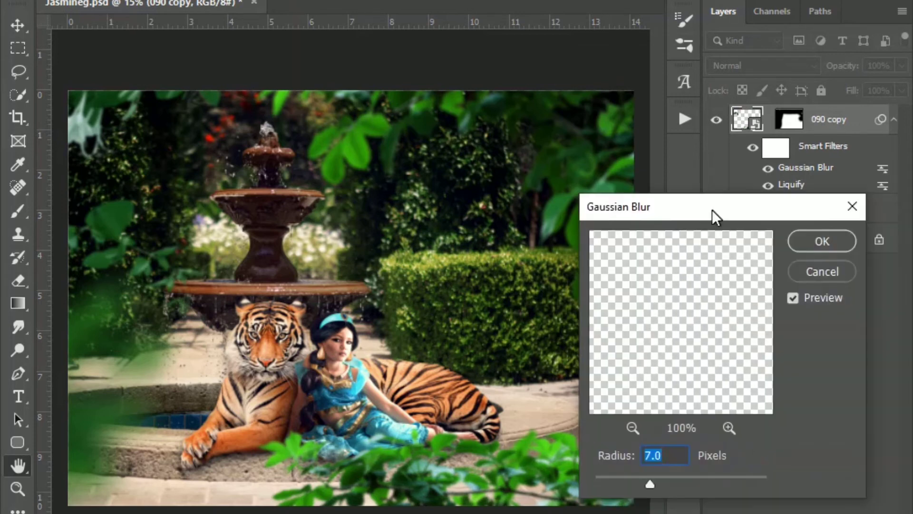
click(816, 239)
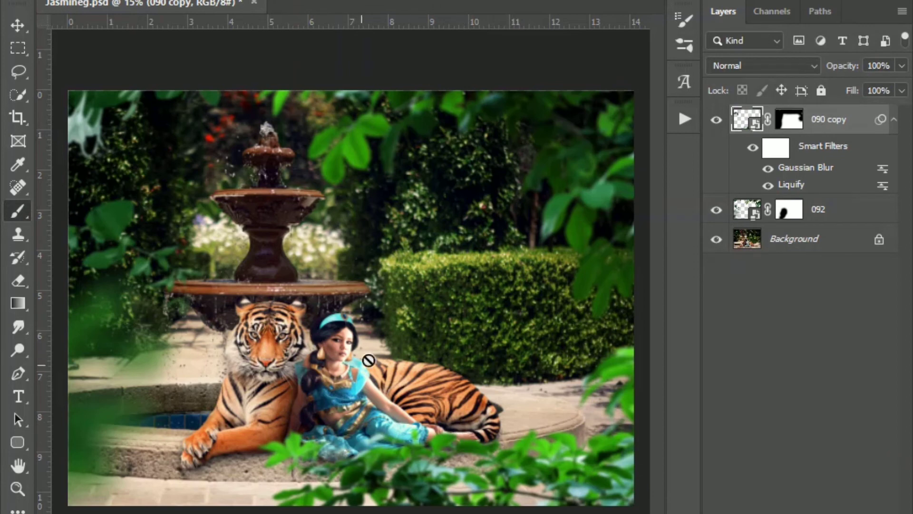
Lower the Brightness on 090 copy via Brightness/Contrast, leaving contrast at 0
key(alt+i)
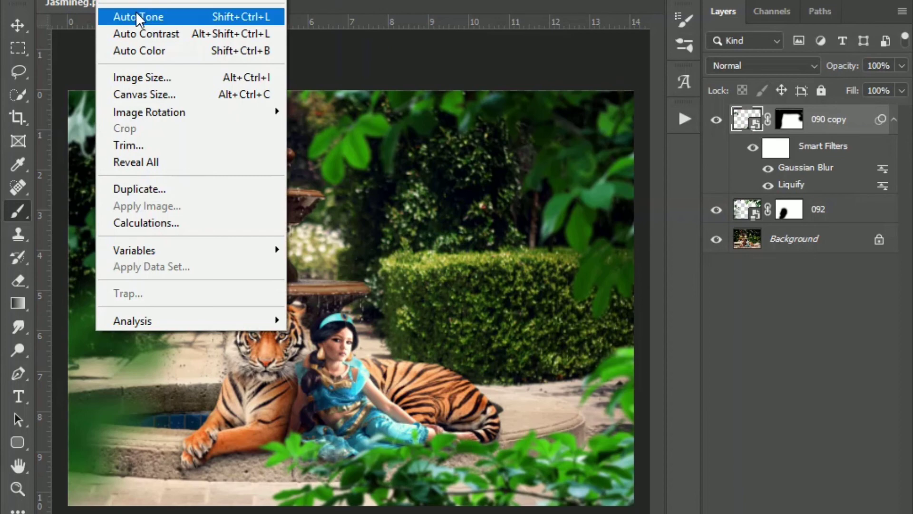
mouse_move(150, 2)
click(315, 0)
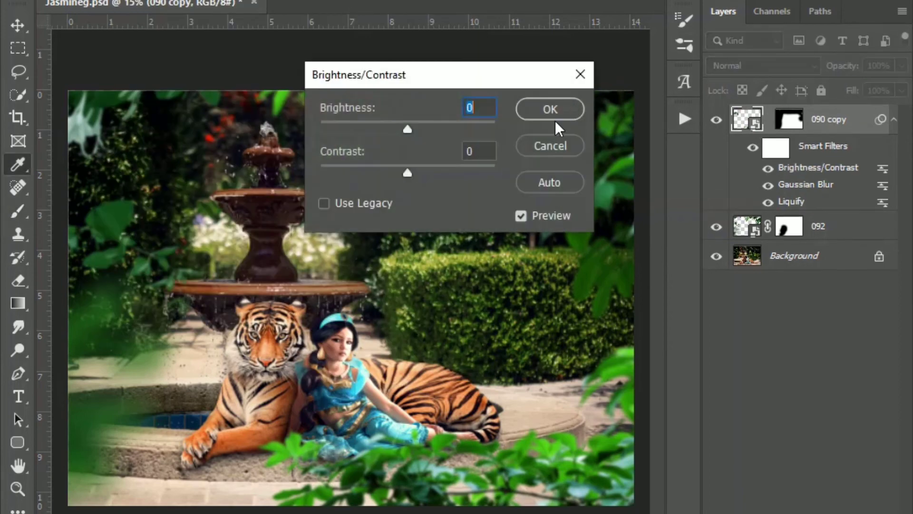
drag(453, 82, 490, 6)
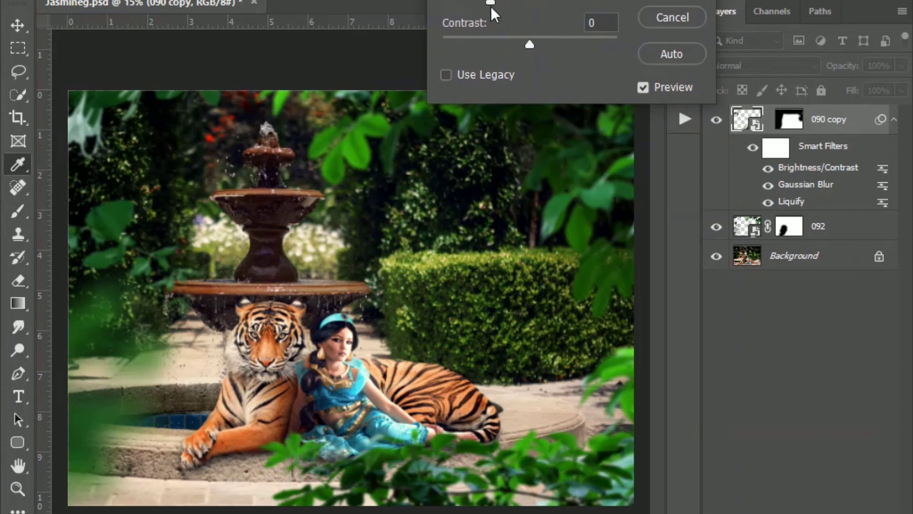
mouse_move(492, 7)
mouse_down()
mouse_move(530, 6)
mouse_move(487, 7)
mouse_up()
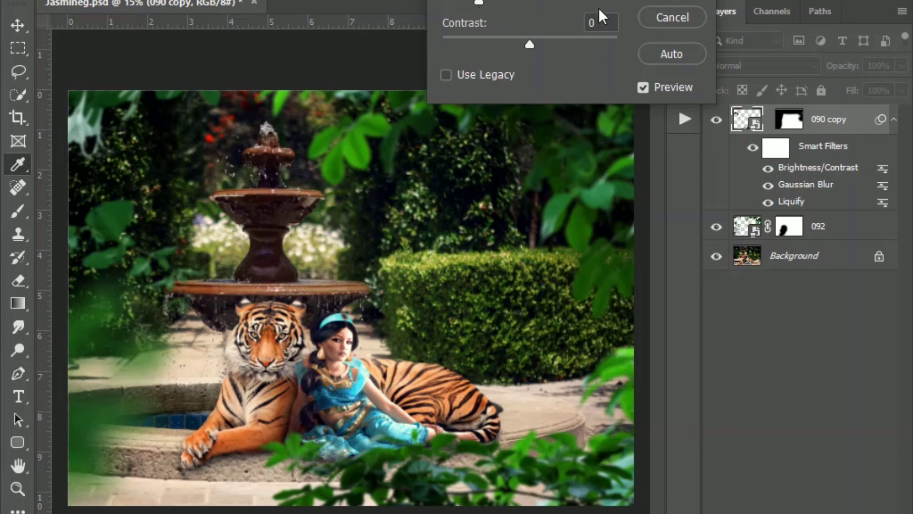
click(671, 17)
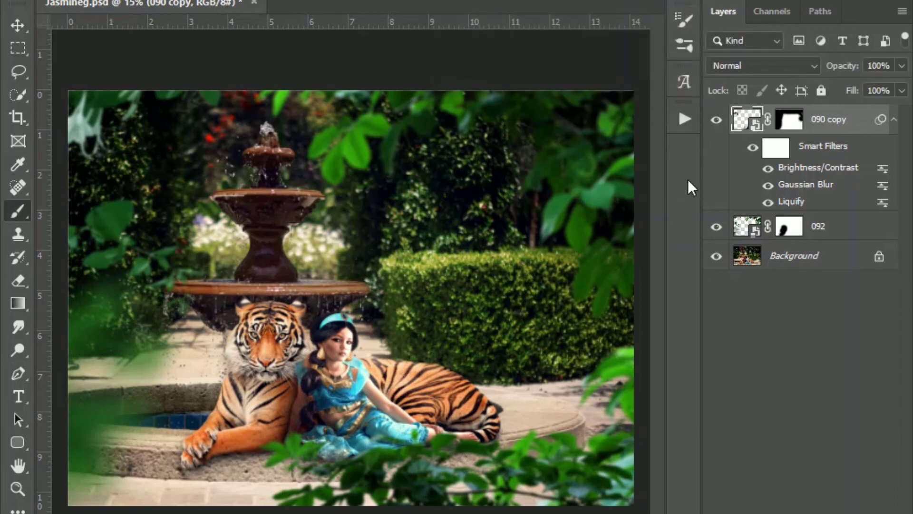